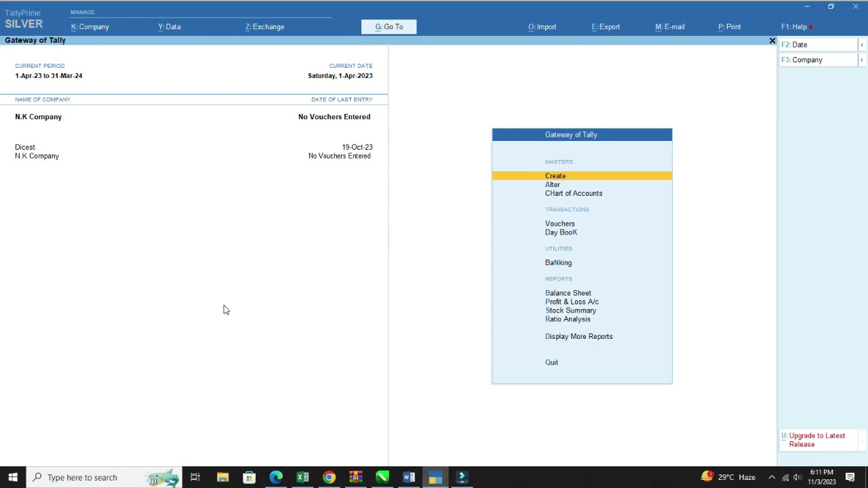
Switch to Word to read the Shut Company notes, and return to TallyPrime.
{"action": "left_click", "coordinate": [408, 476]}
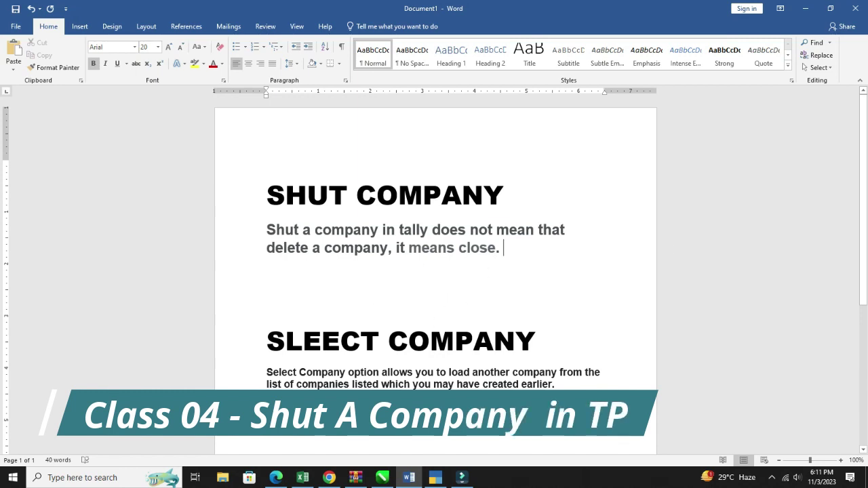
{"action": "left_click", "coordinate": [436, 477]}
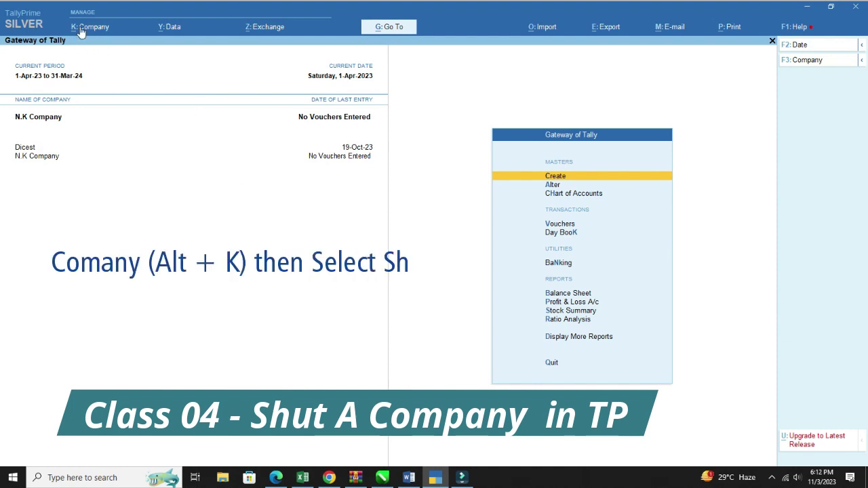
{"action": "key", "text": "alt"}
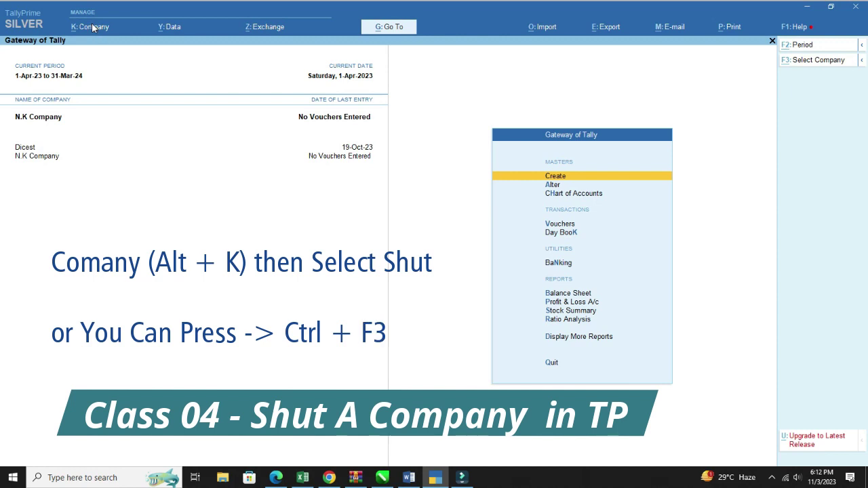
{"action": "key", "text": "alt+k"}
{"action": "key", "text": "Down"}
{"action": "key", "text": "Down"}
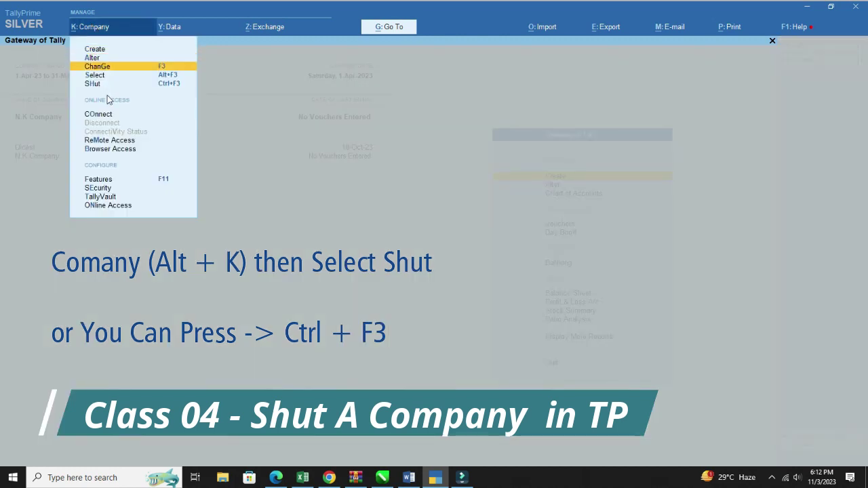
{"action": "key", "text": "Escape"}
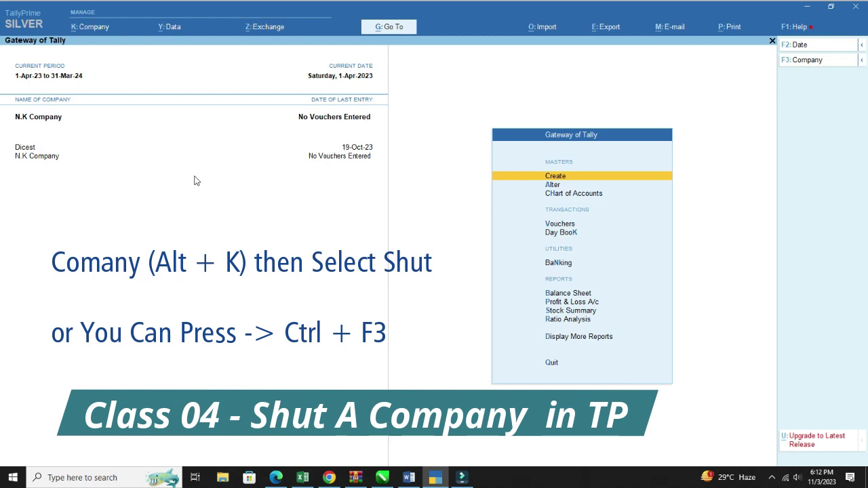
Shut the company Dicest, leaving N.K Company loaded.
{"action": "key", "text": "ctrl"}
{"action": "key", "text": "ctrl+F3"}
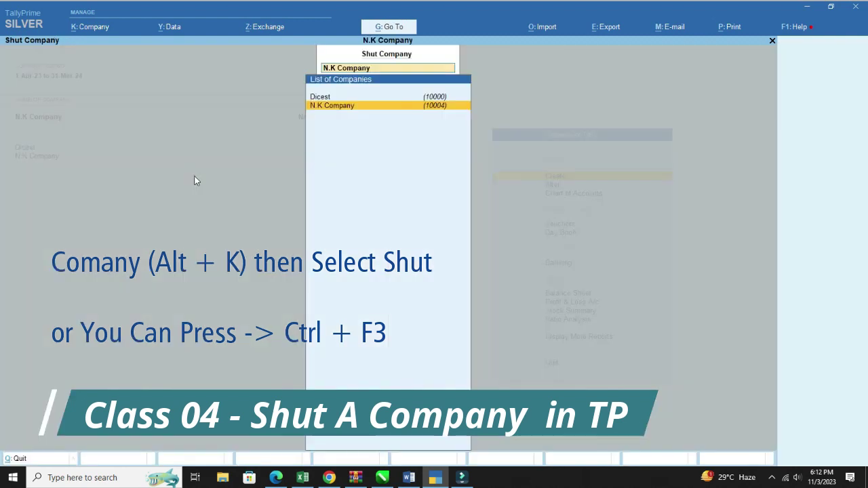
{"action": "left_click", "coordinate": [323, 96]}
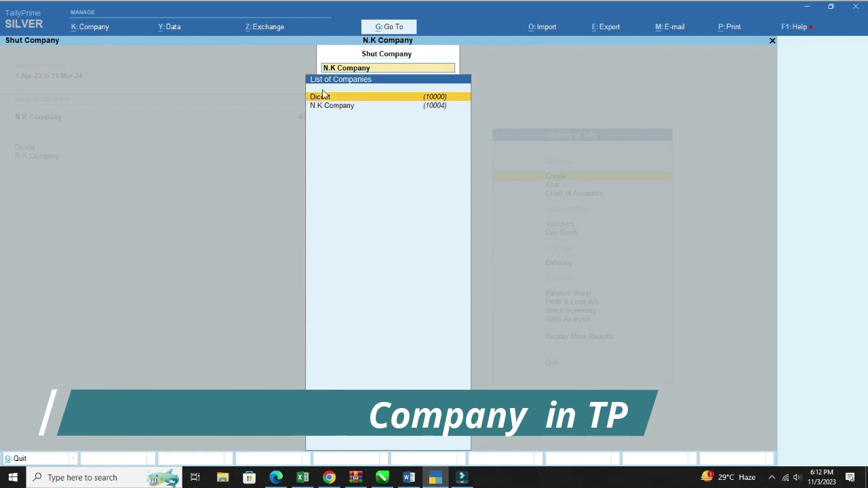
{"action": "key", "text": "Return"}
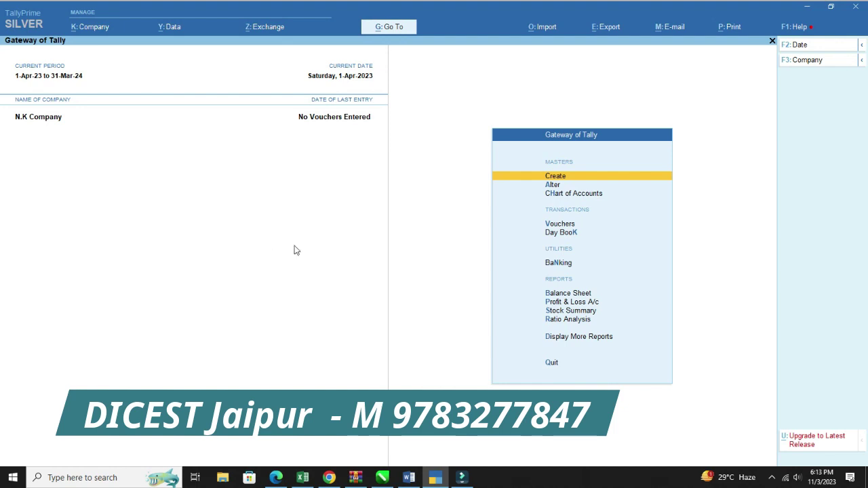
Switch to Word to read the notes on selecting a company, and return to TallyPrime.
{"action": "left_click", "coordinate": [414, 477]}
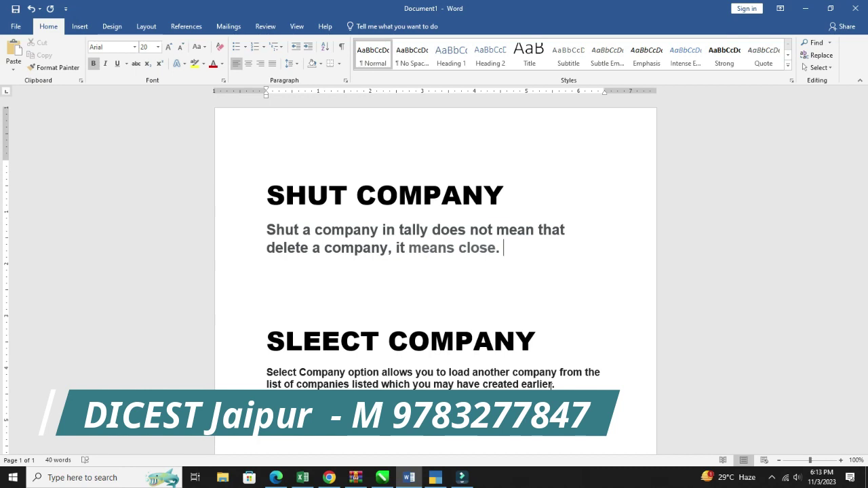
{"action": "left_click", "coordinate": [438, 478]}
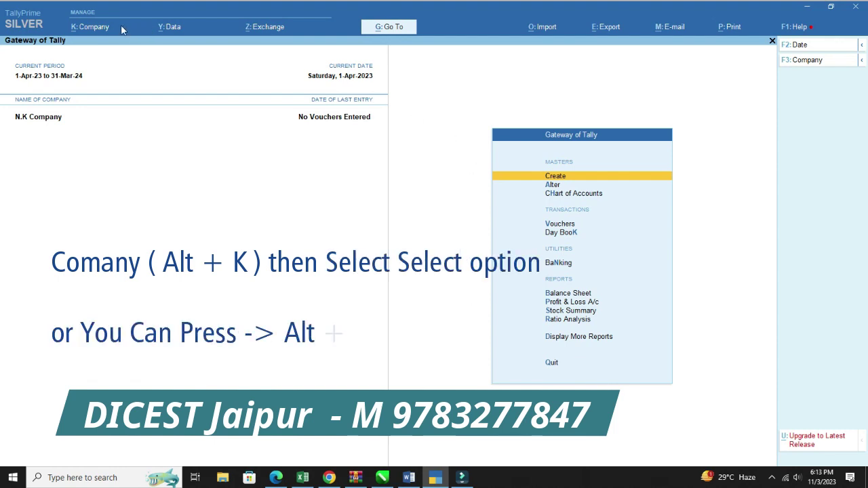
{"action": "left_click", "coordinate": [88, 28]}
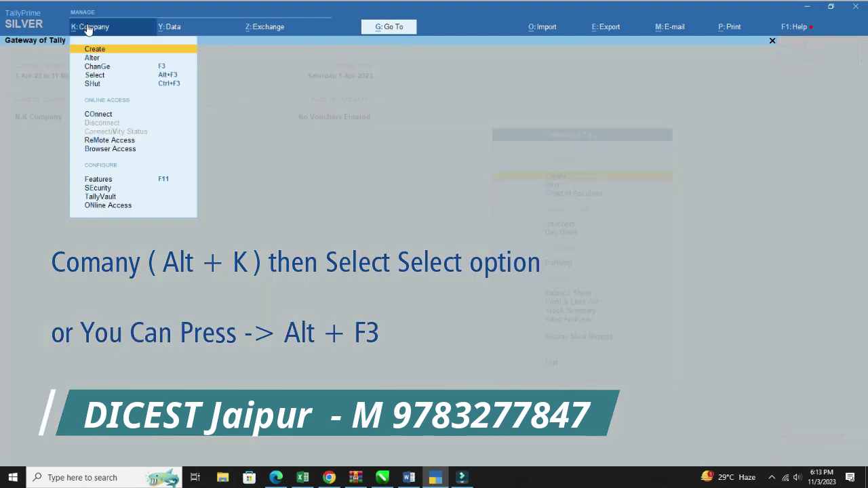
{"action": "key", "text": "Down"}
{"action": "key", "text": "Down"}
{"action": "key", "text": "Down"}
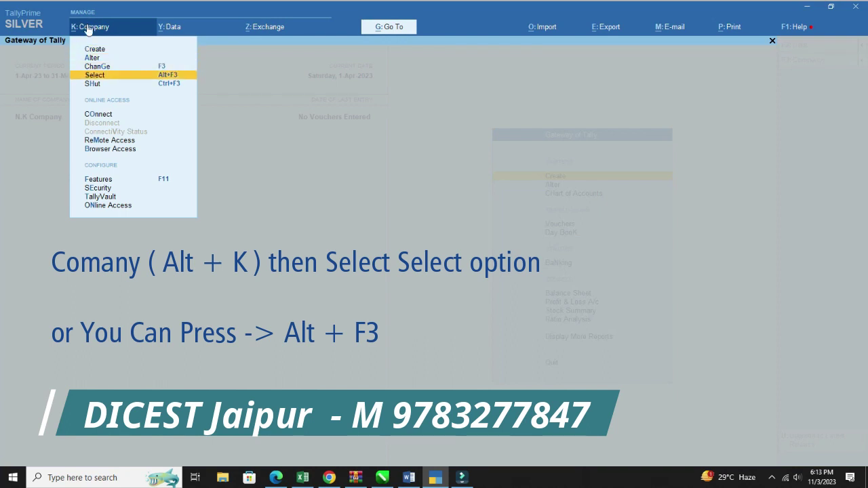
{"action": "key", "text": "Escape"}
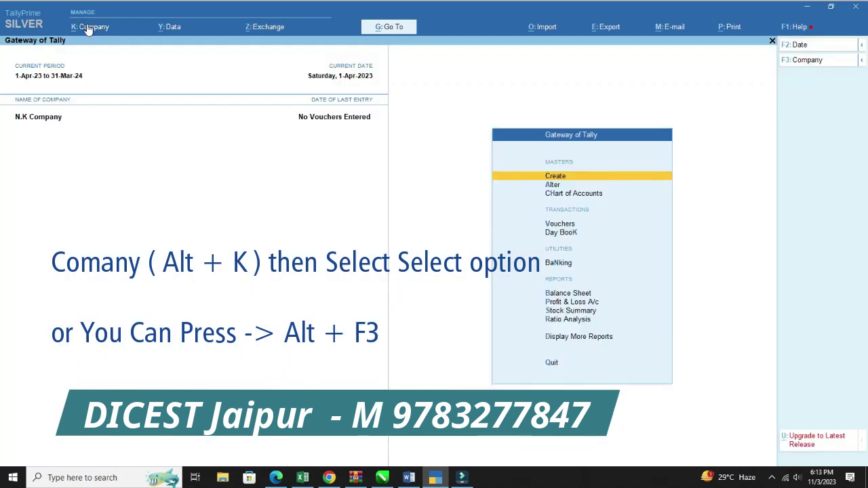
Open the Select Company list and look through the companies stored in the TallyPrime data folder.
{"action": "key", "text": "alt"}
{"action": "key", "text": "alt+F3"}
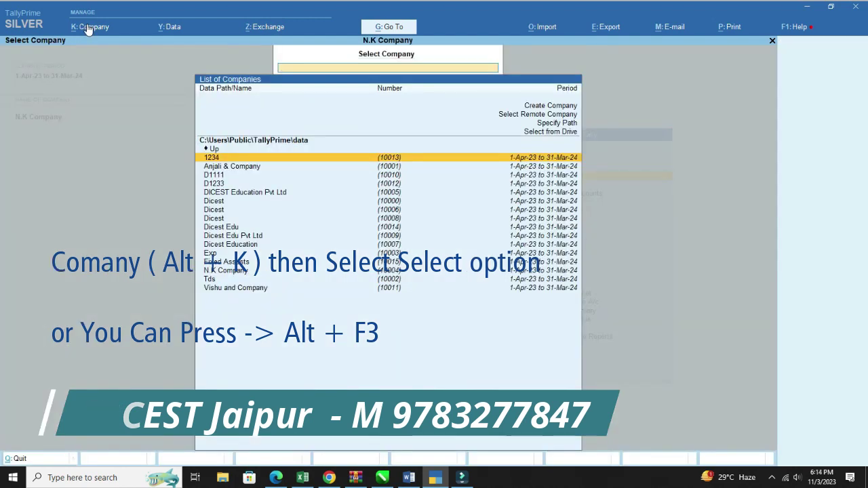
{"action": "key", "text": "Down"}
{"action": "key", "text": "Down"}
{"action": "key", "text": "Down"}
{"action": "key", "text": "Down"}
{"action": "key", "text": "Down"}
{"action": "key", "text": "Down"}
{"action": "key", "text": "Down"}
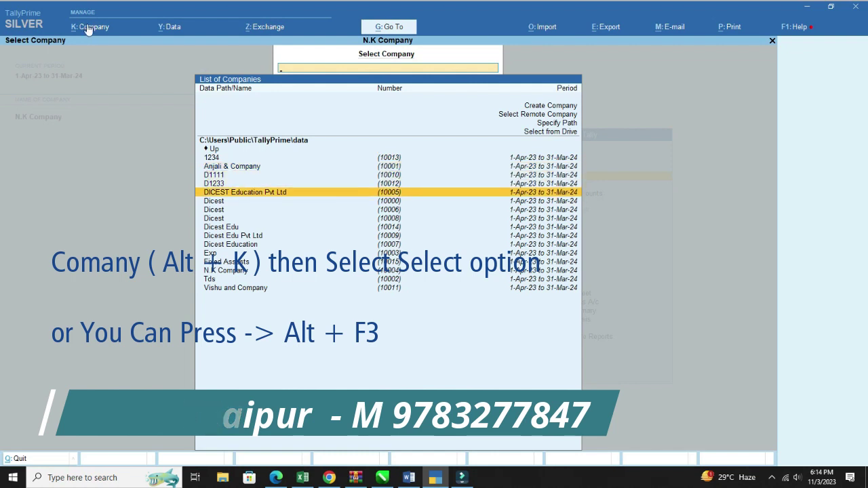
{"action": "key", "text": "Down"}
{"action": "key", "text": "Down"}
{"action": "key", "text": "Down"}
{"action": "key", "text": "Down"}
{"action": "key", "text": "Down"}
{"action": "key", "text": "Down"}
{"action": "key", "text": "Down"}
{"action": "key", "text": "Down"}
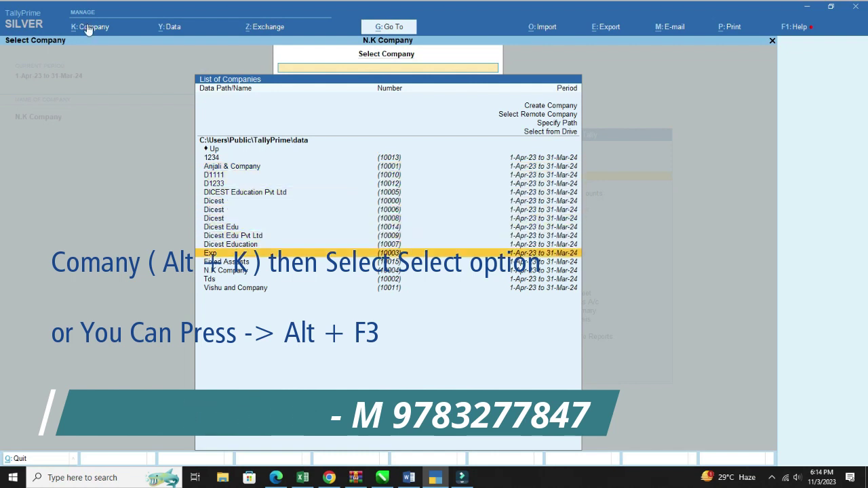
{"action": "key", "text": "Up"}
{"action": "key", "text": "Up"}
{"action": "key", "text": "Up"}
{"action": "key", "text": "Up"}
{"action": "key", "text": "Up"}
{"action": "key", "text": "Up"}
{"action": "key", "text": "Up"}
{"action": "key", "text": "Up"}
{"action": "key", "text": "Up"}
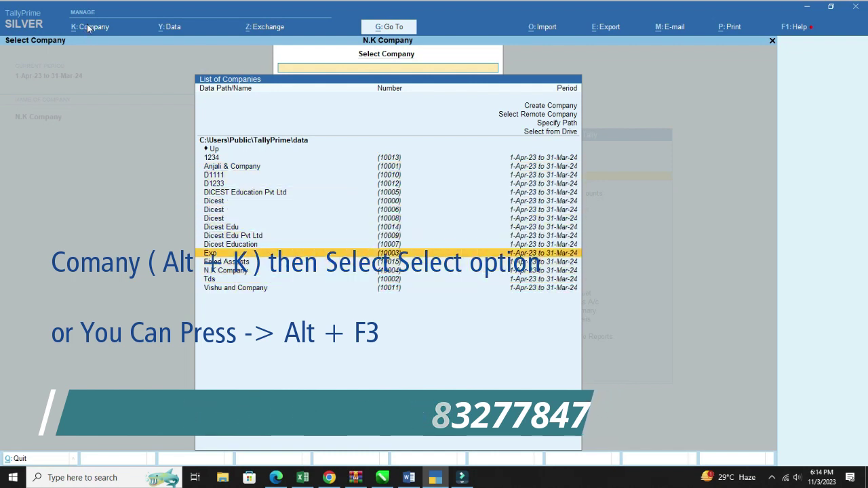
{"action": "key", "text": "Up"}
{"action": "key", "text": "Up"}
{"action": "key", "text": "Up"}
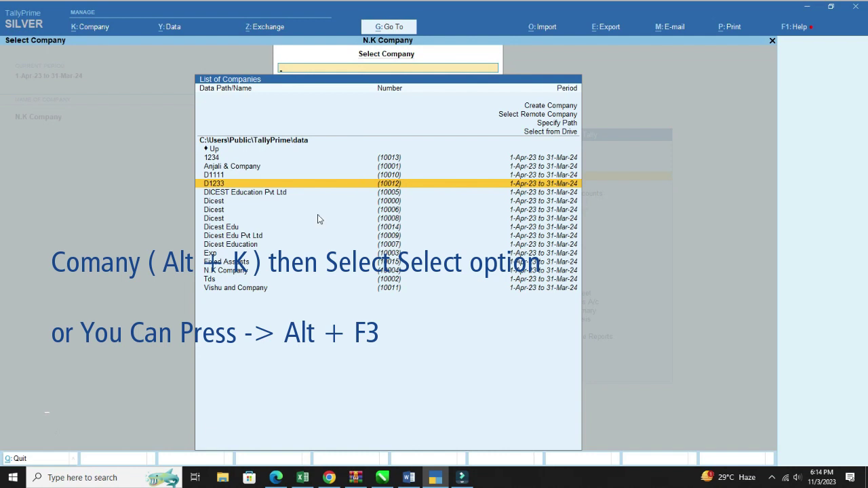
{"action": "key", "text": "Down"}
{"action": "key", "text": "Down"}
{"action": "key", "text": "Down"}
{"action": "key", "text": "Down"}
{"action": "key", "text": "Down"}
{"action": "key", "text": "Down"}
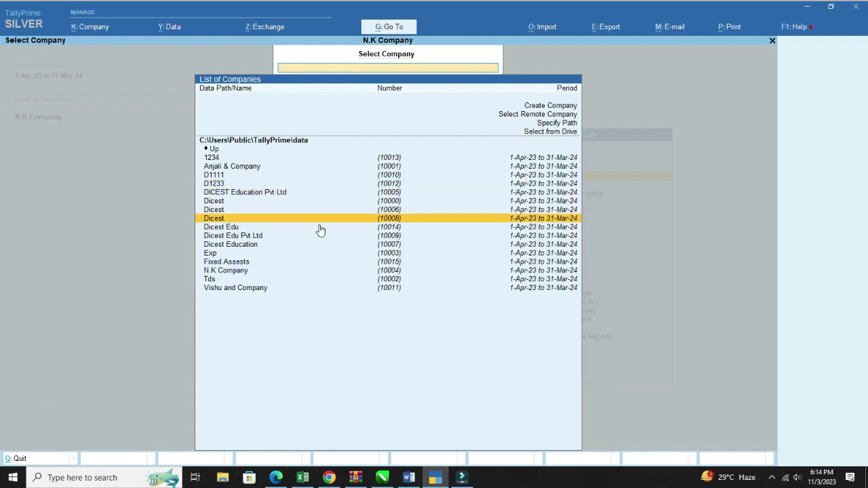
{"action": "key", "text": "Up"}
{"action": "key", "text": "Up"}
{"action": "key", "text": "Up"}
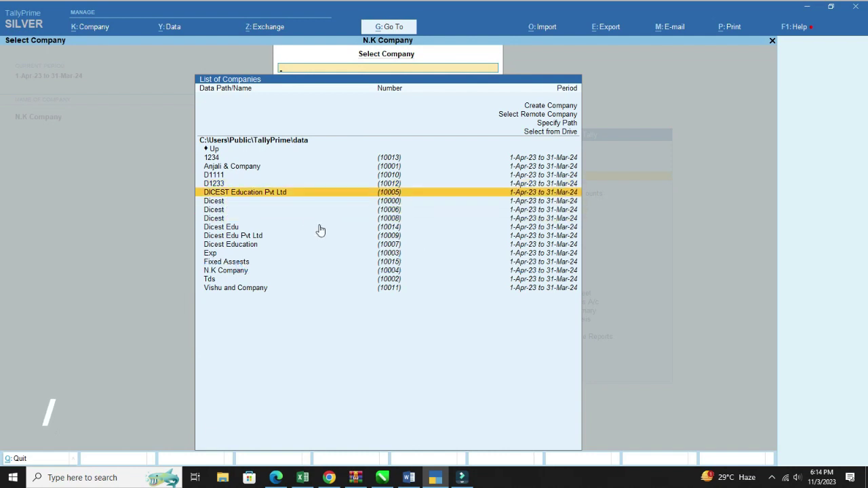
Load Vishu and Company from the list of companies.
{"action": "key", "text": "Down"}
{"action": "key", "text": "Down"}
{"action": "key", "text": "Down"}
{"action": "key", "text": "Down"}
{"action": "key", "text": "Down"}
{"action": "key", "text": "Down"}
{"action": "key", "text": "Down"}
{"action": "key", "text": "Down"}
{"action": "key", "text": "Down"}
{"action": "key", "text": "Down"}
{"action": "key", "text": "Down"}
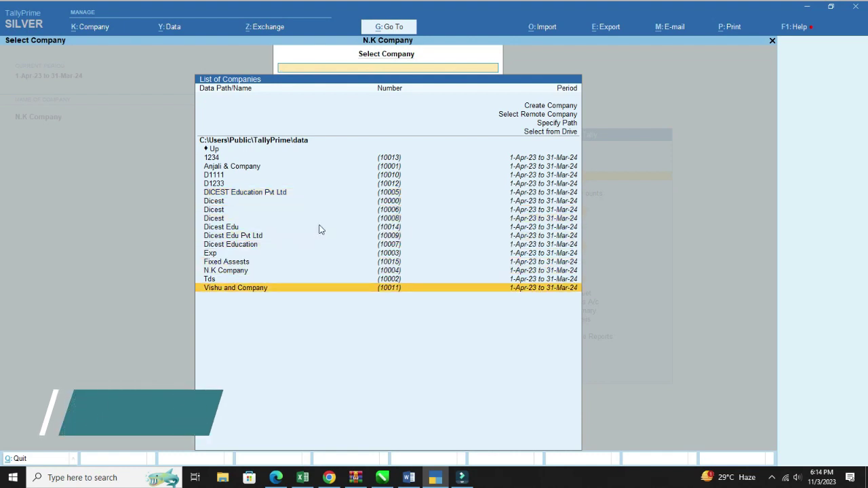
{"action": "key", "text": "Return"}
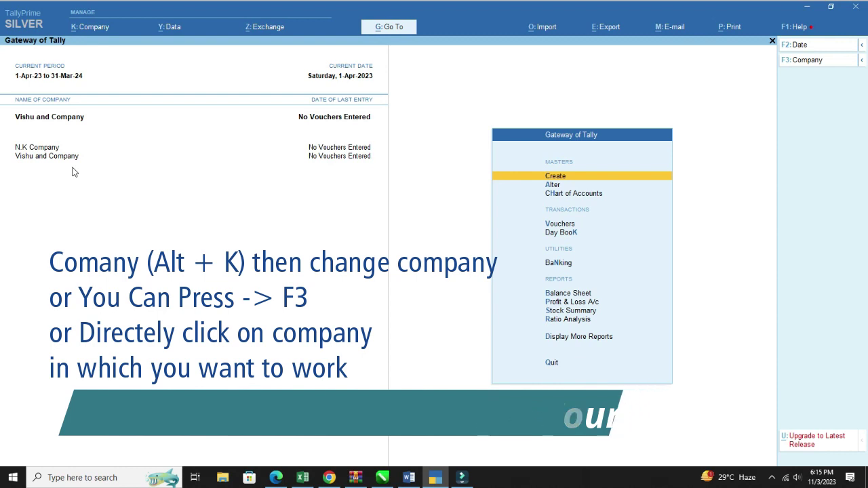
{"action": "left_click", "coordinate": [95, 29]}
{"action": "key", "text": "Down"}
{"action": "key", "text": "Down"}
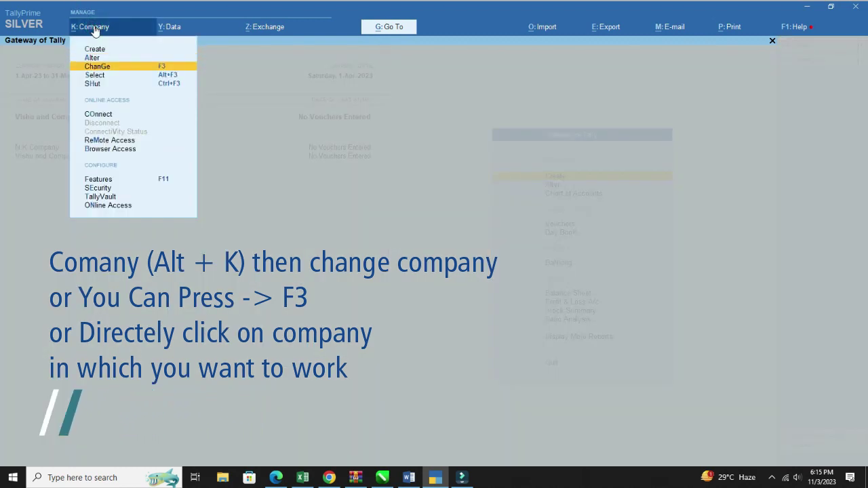
{"action": "key", "text": "Escape"}
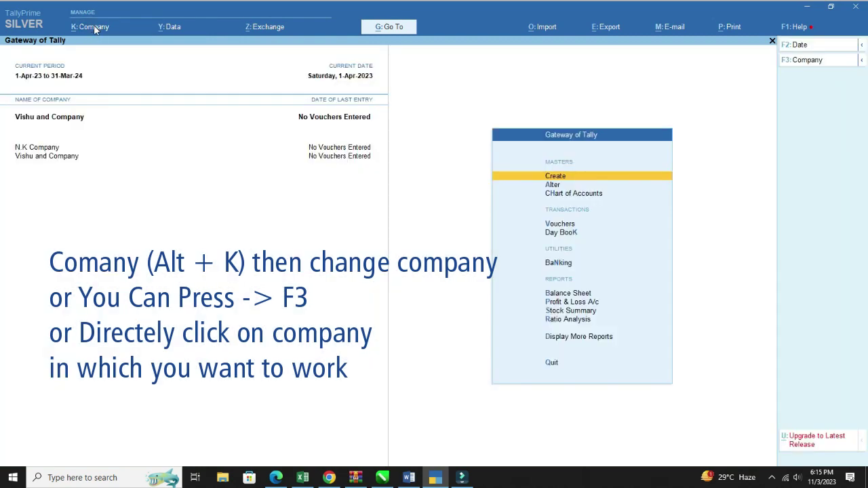
Change the active company to N.K Company.
{"action": "key", "text": "F3"}
{"action": "key", "text": "Up"}
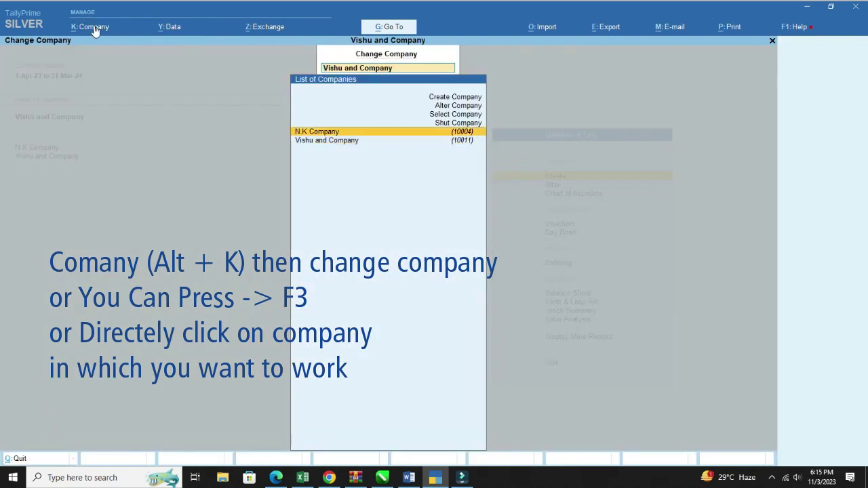
{"action": "key", "text": "Return"}
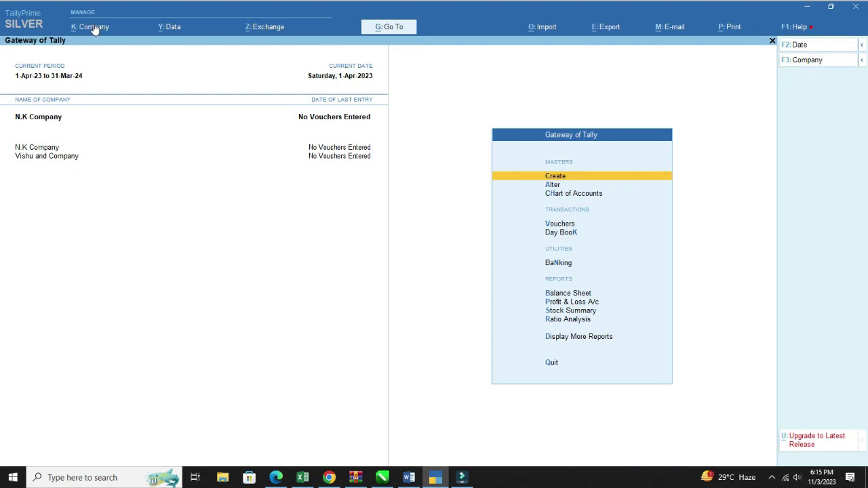